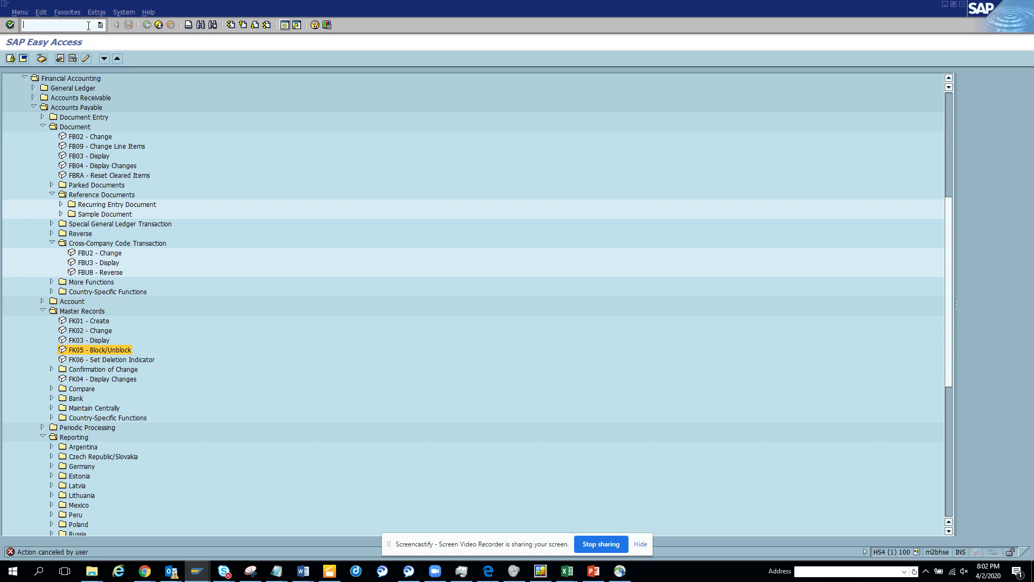
Display database table LFA1 in SE11 to show its 195 fields.
{"action": "type", "text": "/nse11"}
{"action": "key", "text": "Return"}
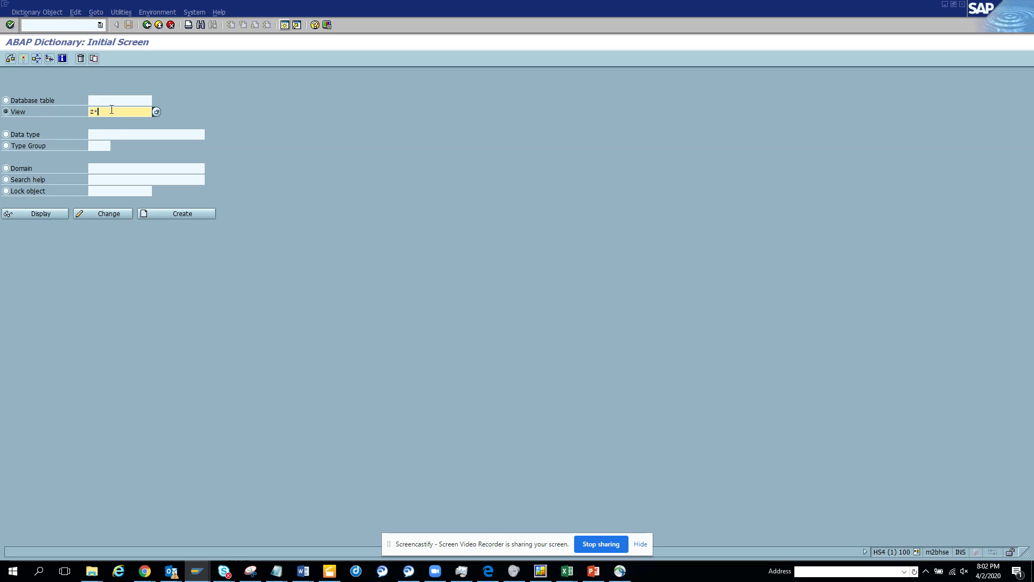
{"action": "key", "text": "Delete"}
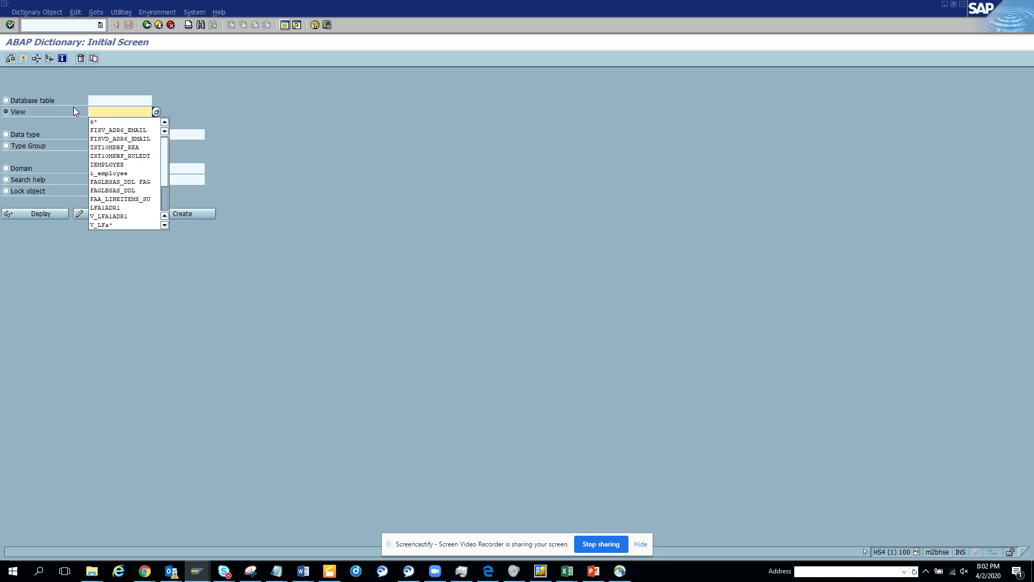
{"action": "type", "text": "L"}
{"action": "left_click", "coordinate": [94, 103]}
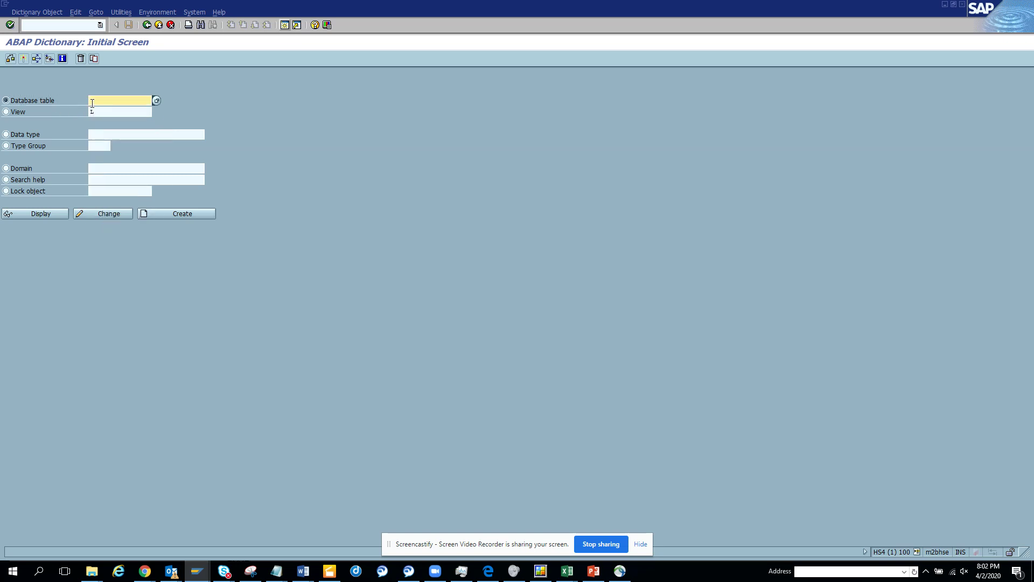
{"action": "type", "text": "lf"}
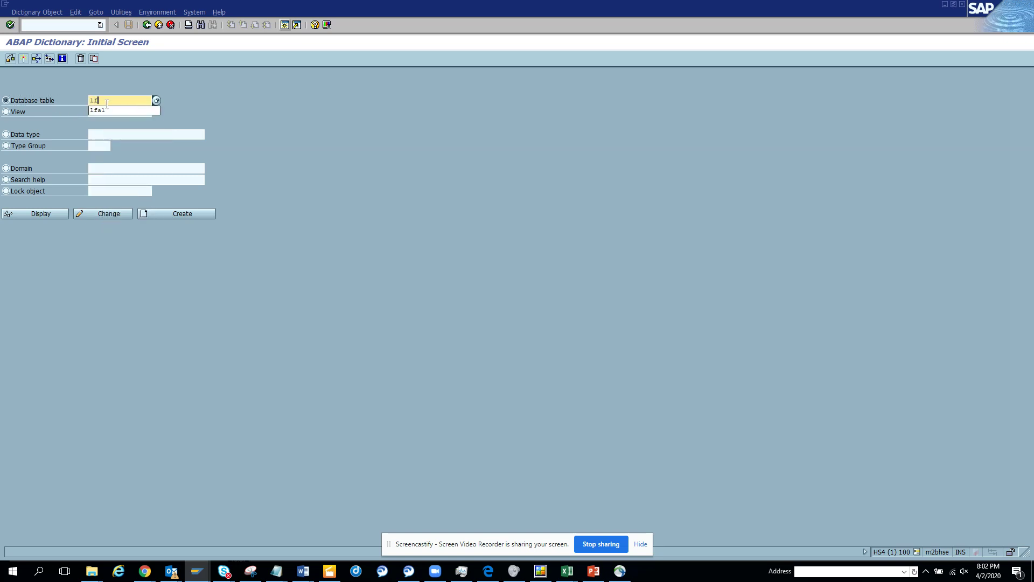
{"action": "type", "text": "a1"}
{"action": "key", "text": "Return"}
{"action": "left_click", "coordinate": [46, 213]}
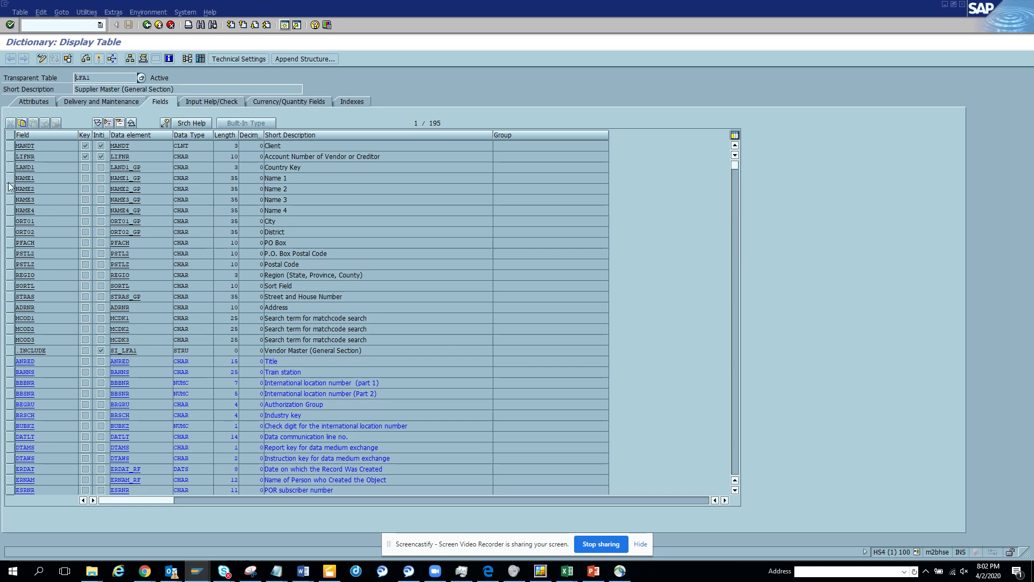
Run a where-used search on field LIFNR limited to Views, returning 87 hits.
{"action": "left_click", "coordinate": [10, 158]}
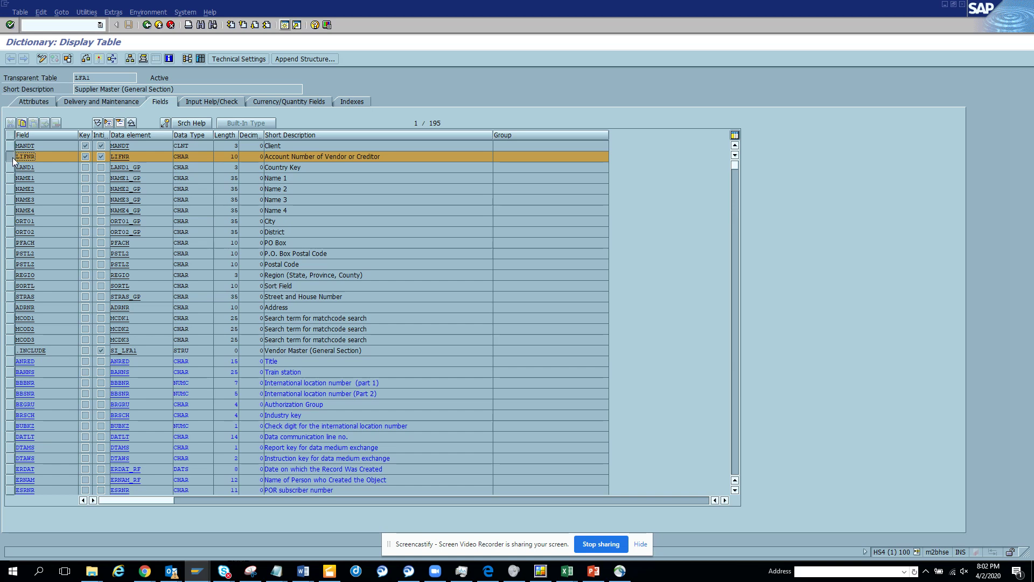
{"action": "left_click", "coordinate": [112, 59]}
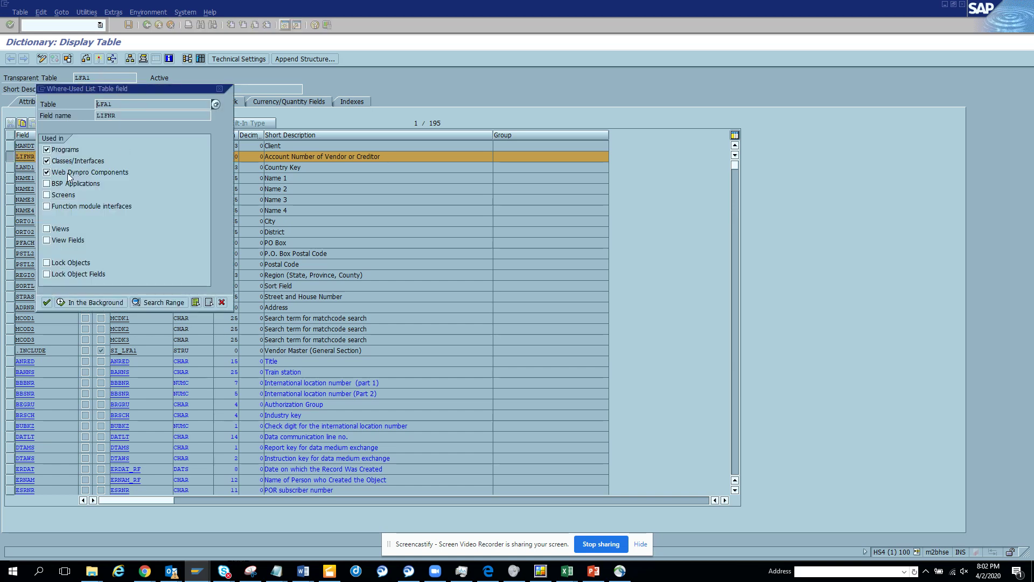
{"action": "left_click", "coordinate": [73, 172]}
{"action": "left_click", "coordinate": [75, 160]}
{"action": "left_click", "coordinate": [73, 150]}
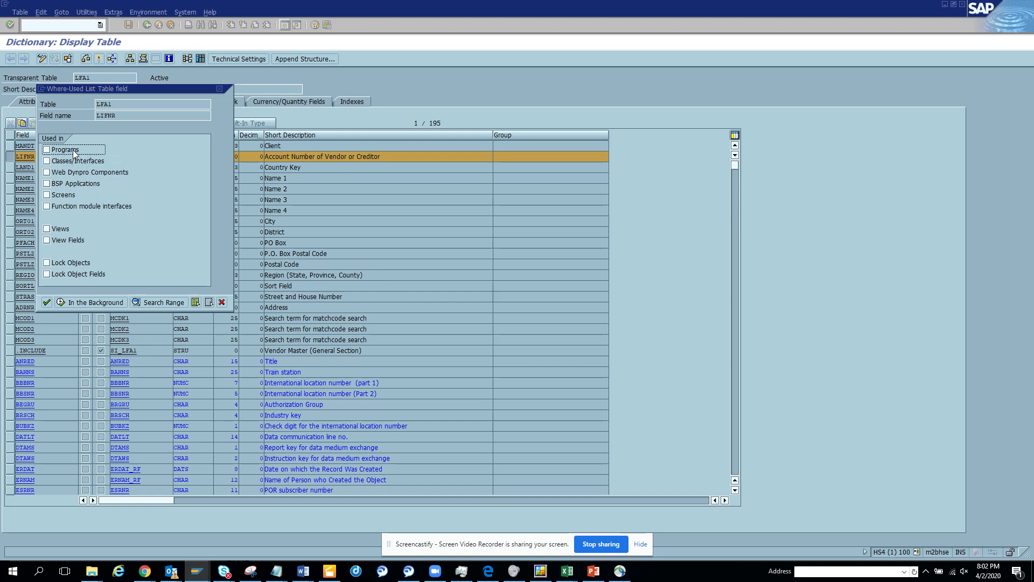
{"action": "left_click", "coordinate": [63, 225]}
{"action": "left_click", "coordinate": [46, 301]}
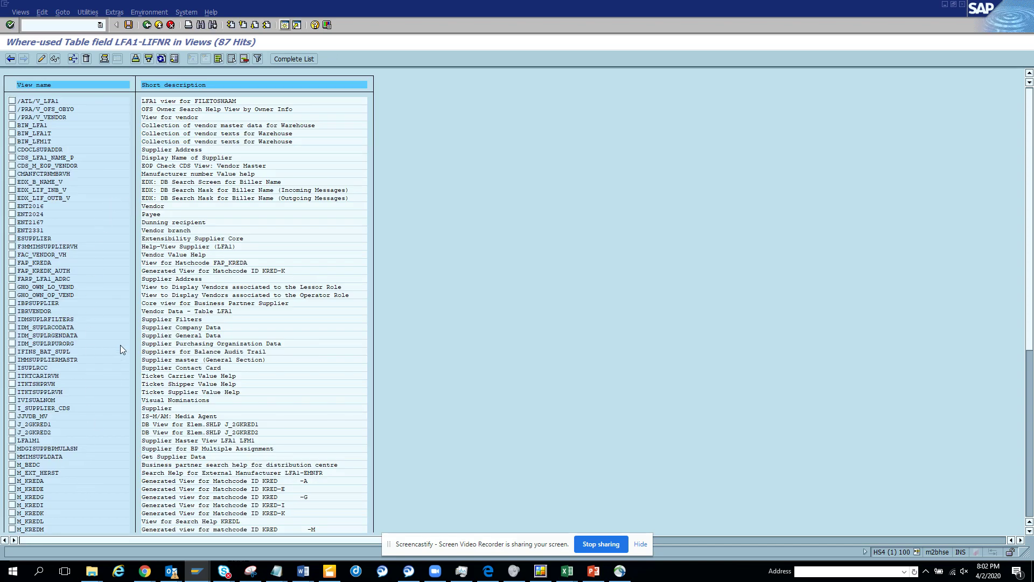
{"action": "scroll", "coordinate": [121, 345], "scroll_direction": "down", "scroll_amount": 5}
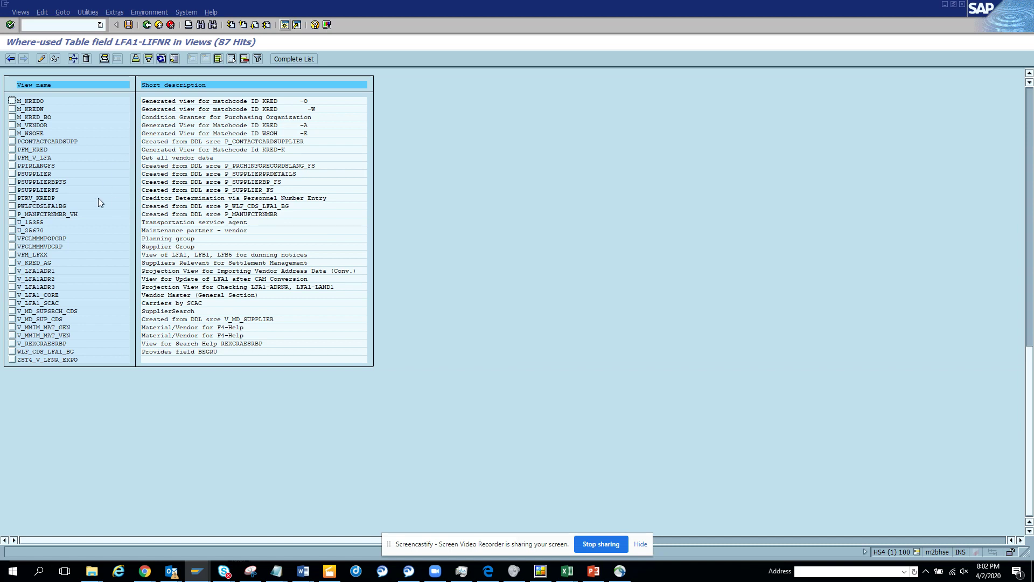
{"action": "double_click", "coordinate": [46, 271]}
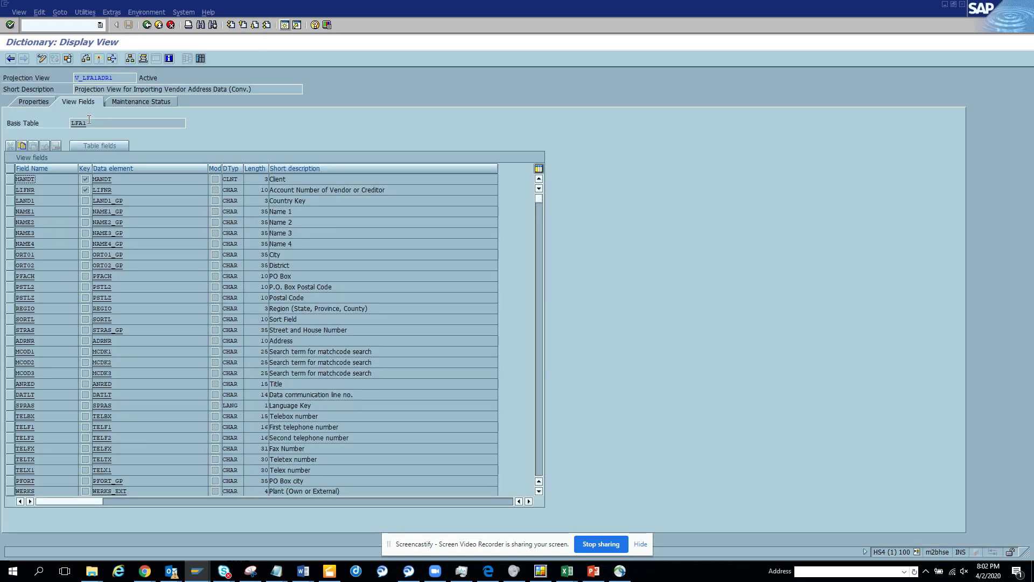
{"action": "left_click", "coordinate": [147, 25]}
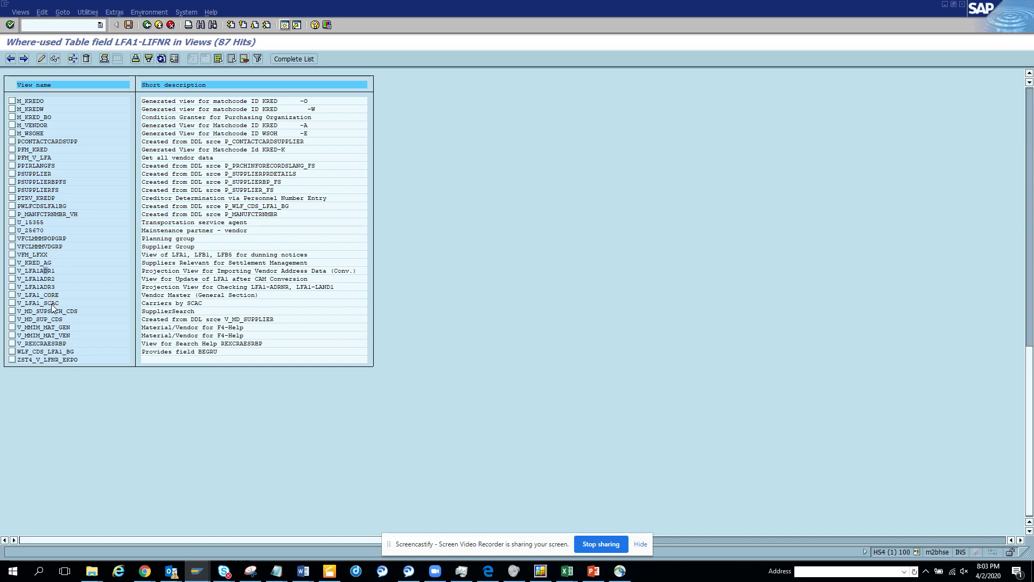
Open view V_KRED_AG and show its LFA1–LFM1 join on MANDT and LIFNR.
{"action": "double_click", "coordinate": [53, 262]}
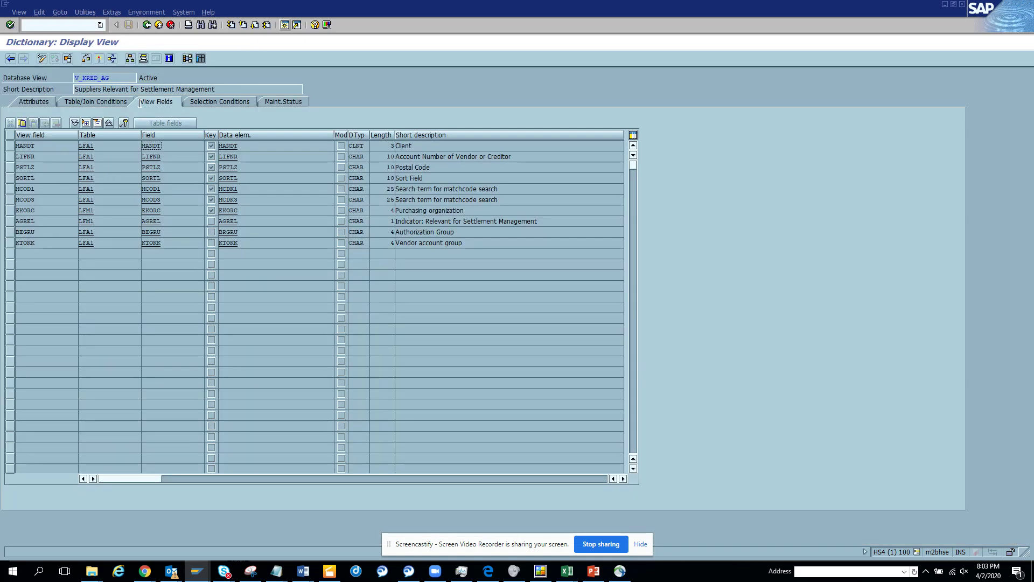
{"action": "left_click", "coordinate": [110, 98]}
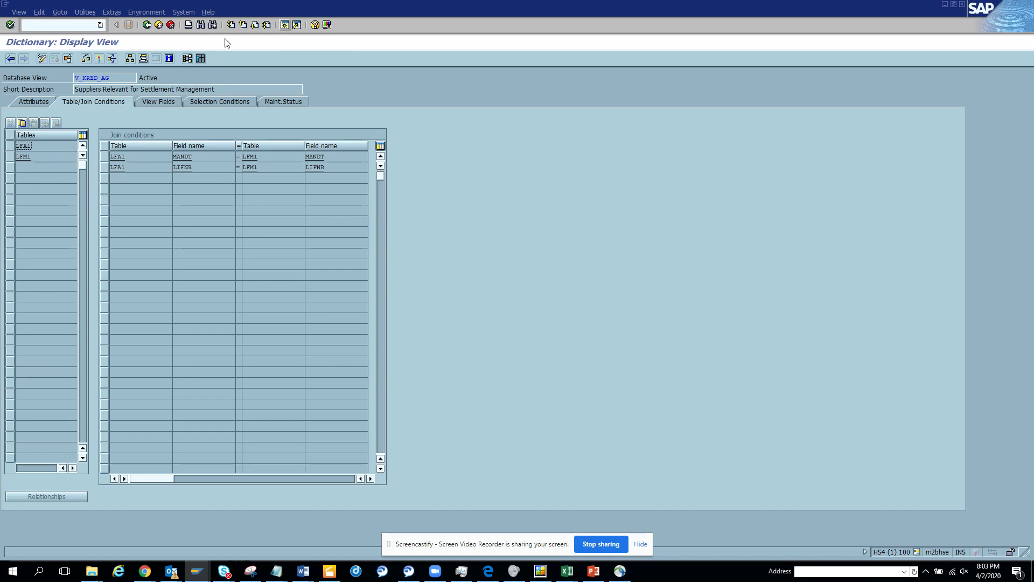
Open a new session and start SE16 on table DD02V.
{"action": "left_click", "coordinate": [283, 28]}
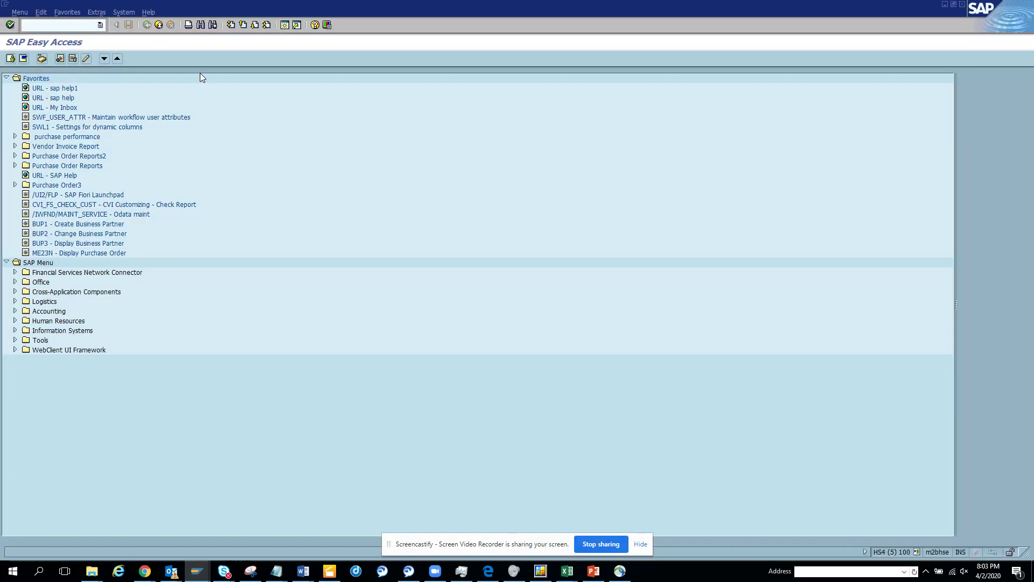
{"action": "type", "text": "se16"}
{"action": "key", "text": "Return"}
{"action": "type", "text": "dd"}
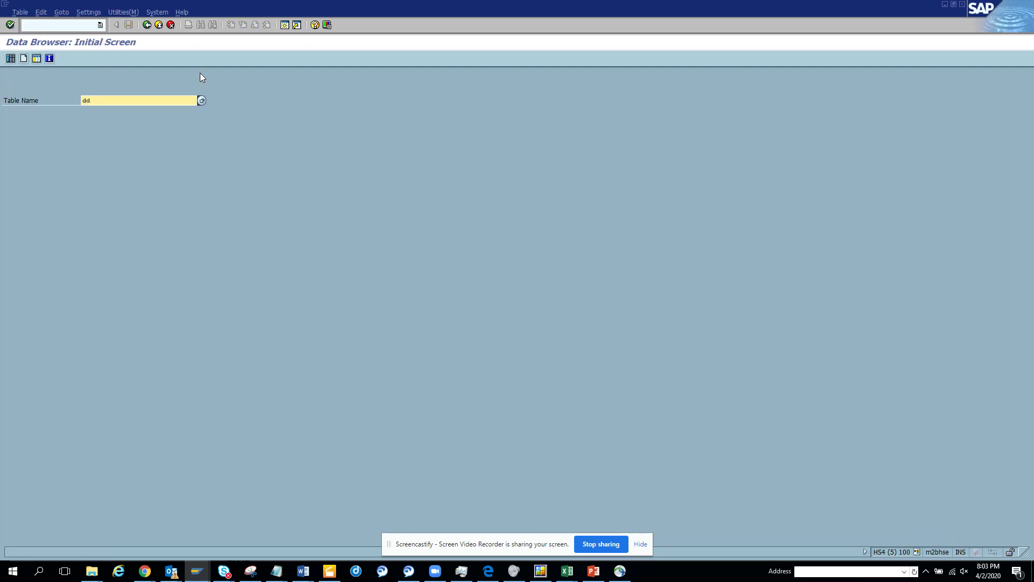
{"action": "type", "text": "02v"}
{"action": "key", "text": "Return"}
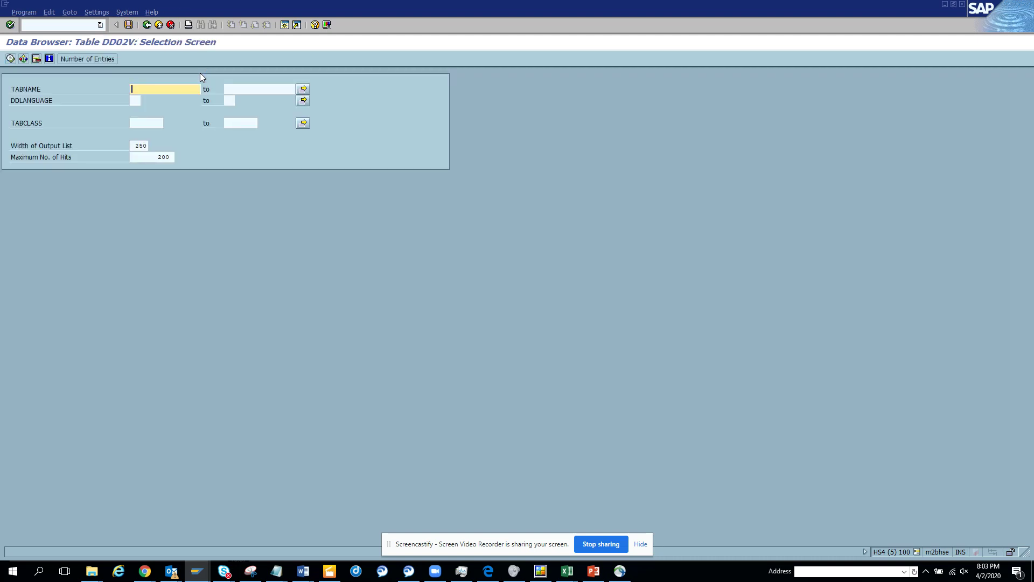
Query DD02V with TABNAME LFA1, then return to the Data Browser start screen.
{"action": "left_click", "coordinate": [137, 100]}
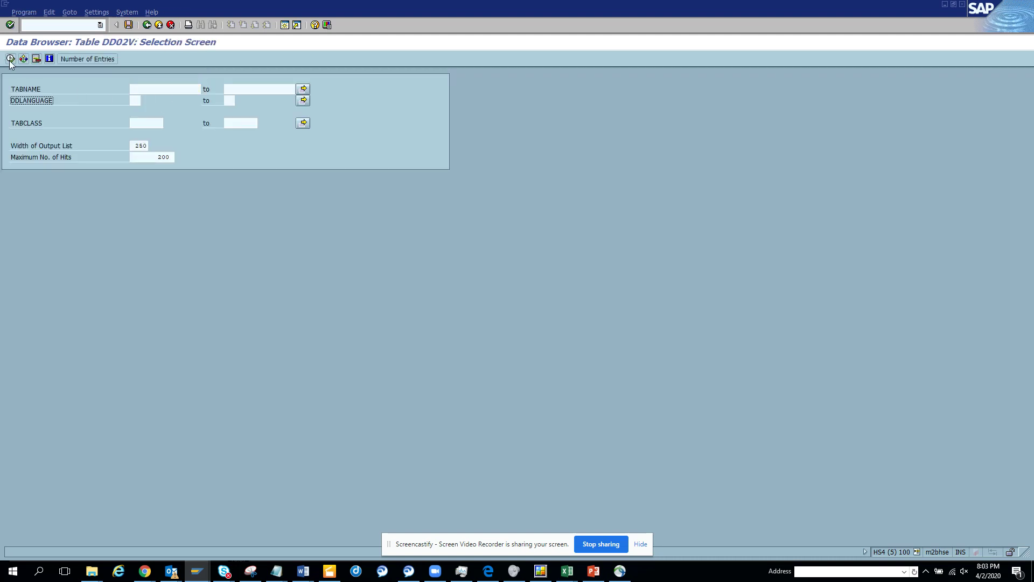
{"action": "left_click", "coordinate": [187, 89]}
{"action": "type", "text": "LFA1"}
{"action": "key", "text": "Return"}
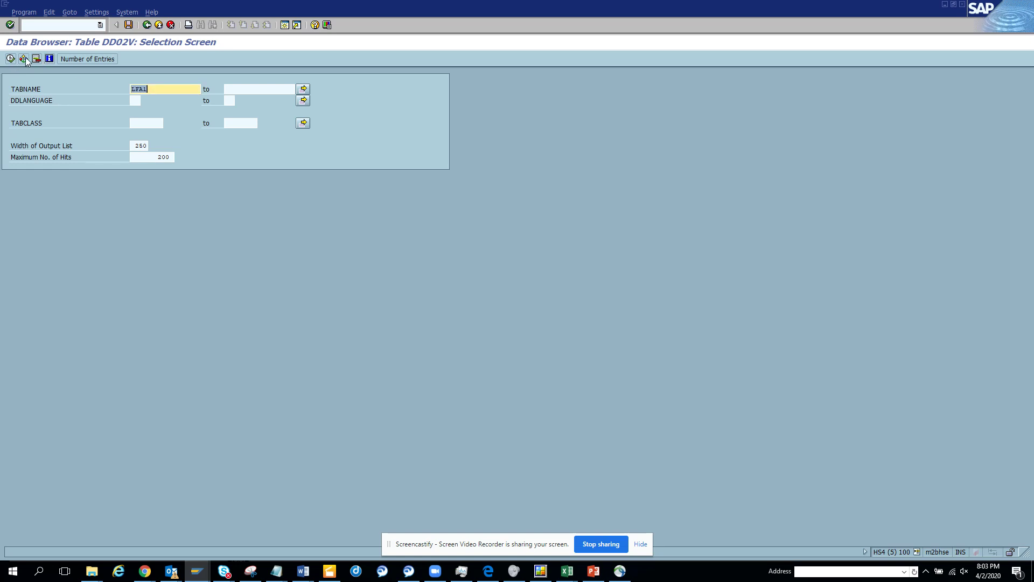
{"action": "left_click", "coordinate": [10, 59]}
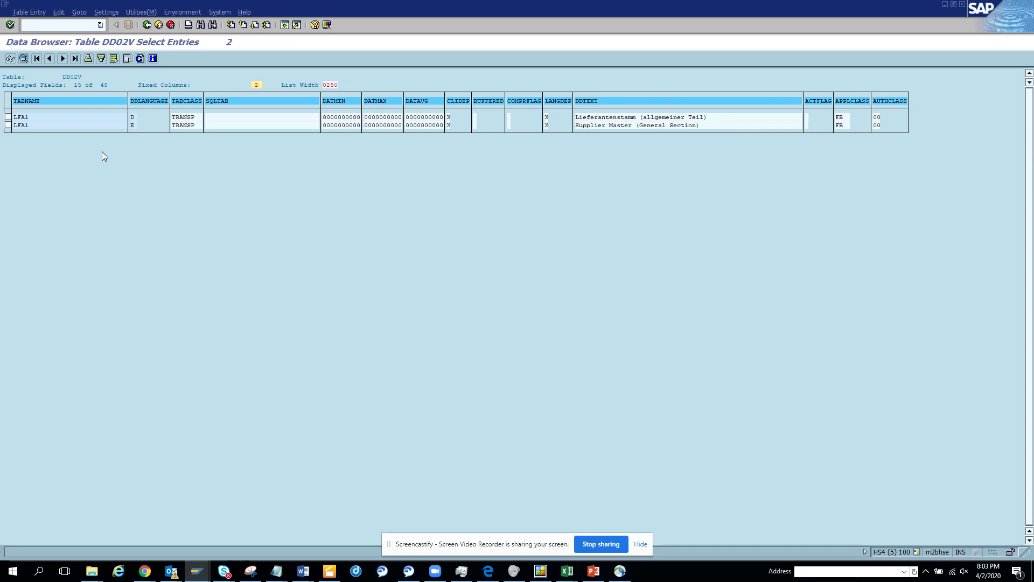
{"action": "left_click", "coordinate": [147, 25]}
{"action": "left_click", "coordinate": [147, 25]}
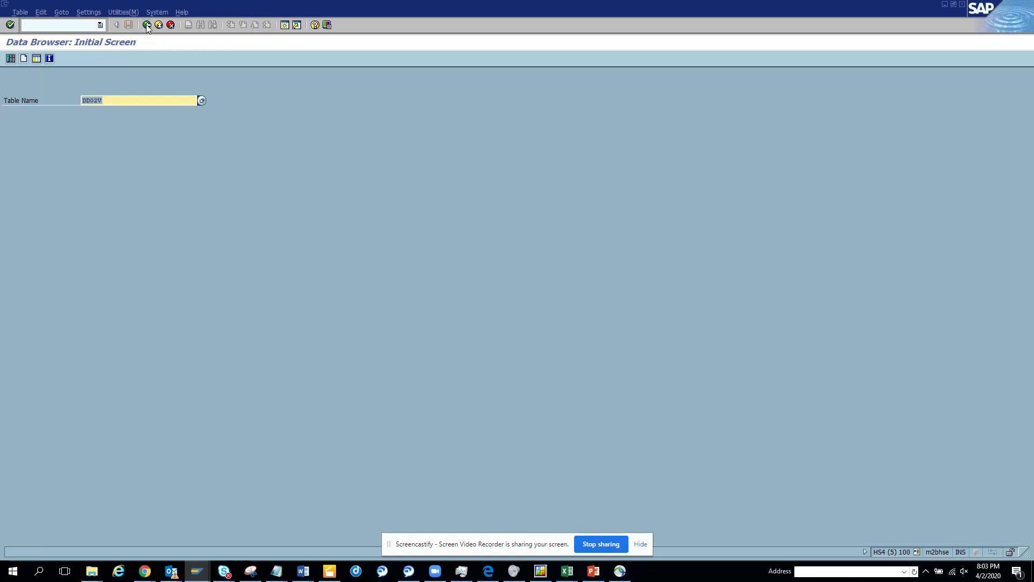
Try browsing DD03V, which is rejected as a structure.
{"action": "left_click", "coordinate": [99, 101]}
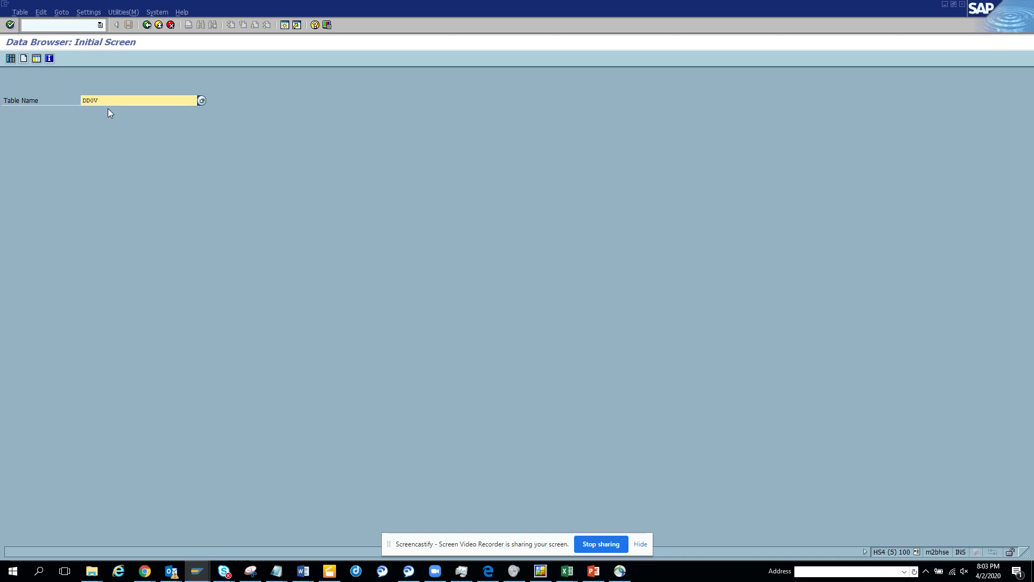
{"action": "type", "text": "3"}
{"action": "key", "text": "Return"}
List the 13 tables matching DD02*, then close the list.
{"action": "key", "text": "BackSpace"}
{"action": "key", "text": "BackSpace"}
{"action": "type", "text": "2*"}
{"action": "key", "text": "Return"}
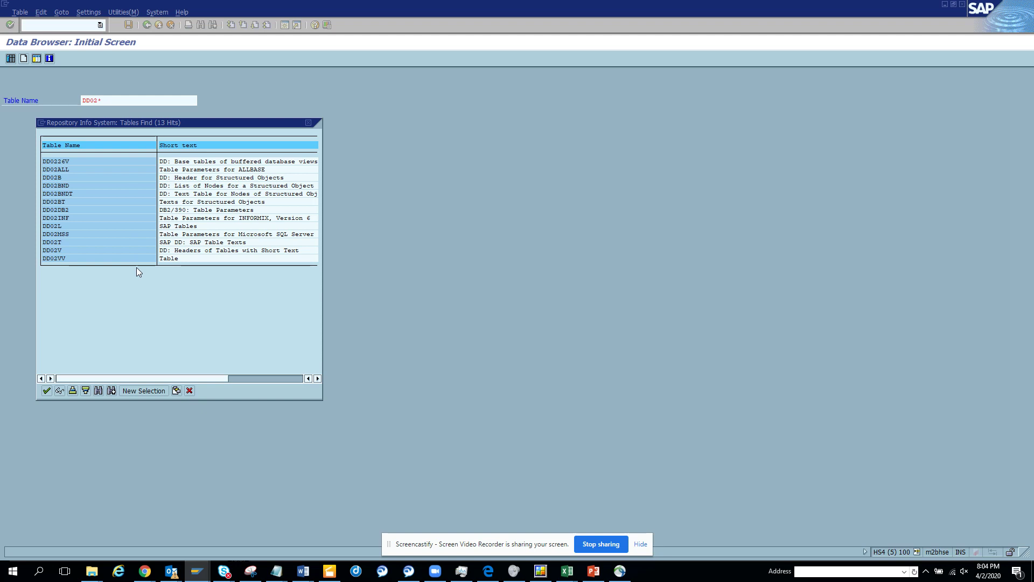
{"action": "left_click", "coordinate": [190, 390]}
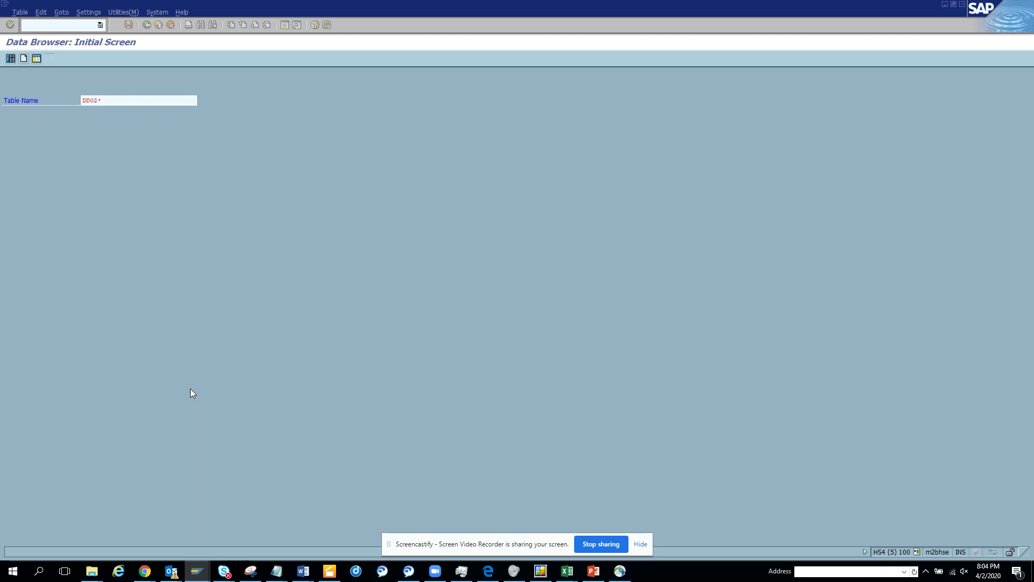
Choose DD03N from the DD03* matches and enter lfa1 as its TABNAME filter.
{"action": "left_click", "coordinate": [98, 100]}
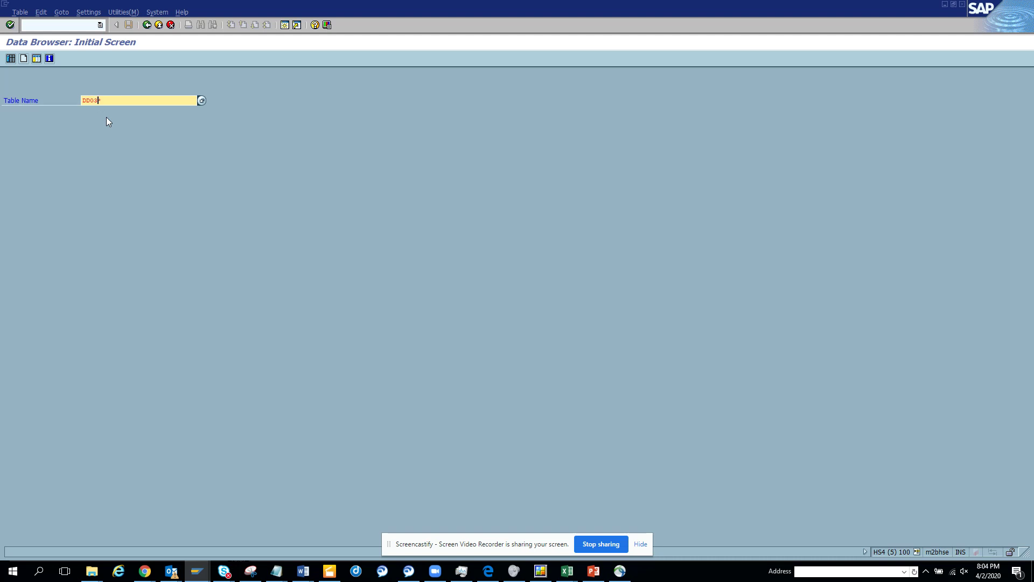
{"action": "key", "text": "Return"}
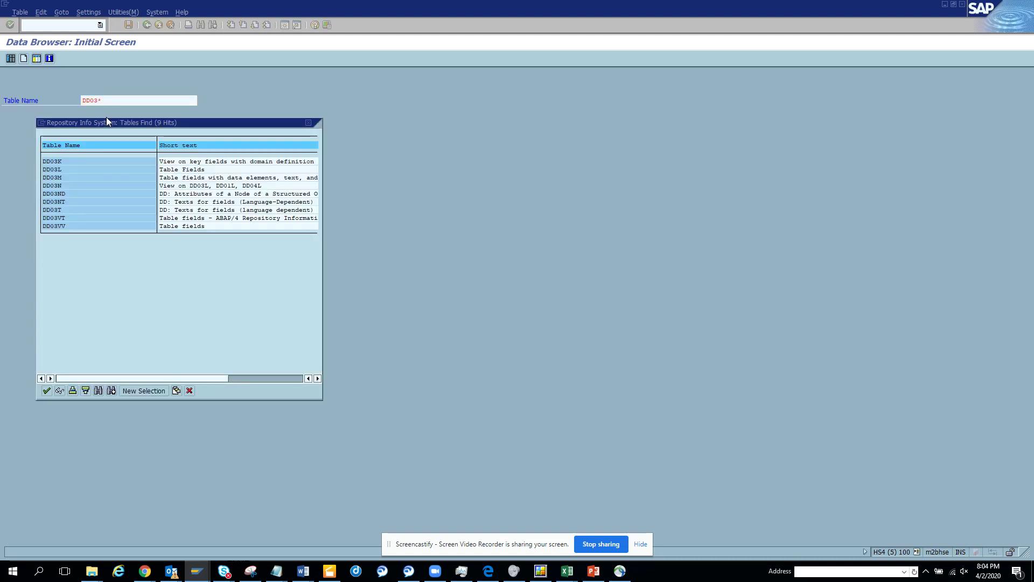
{"action": "double_click", "coordinate": [95, 186]}
{"action": "left_click", "coordinate": [10, 58]}
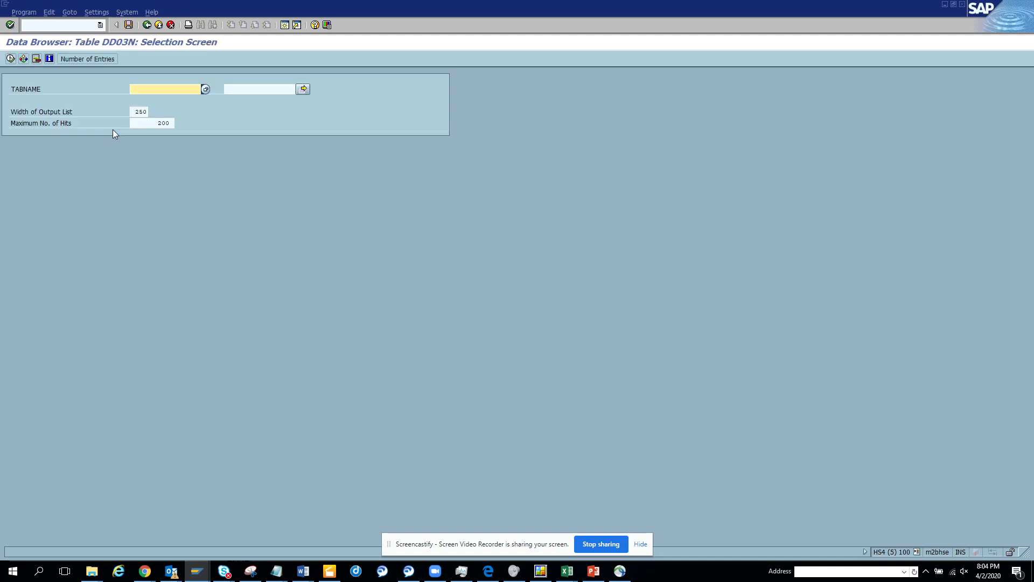
{"action": "left_click", "coordinate": [153, 89]}
{"action": "type", "text": "lfa1"}
Run the DD03N query for lfa1 and scroll through the 179 field entries.
{"action": "left_click", "coordinate": [11, 58]}
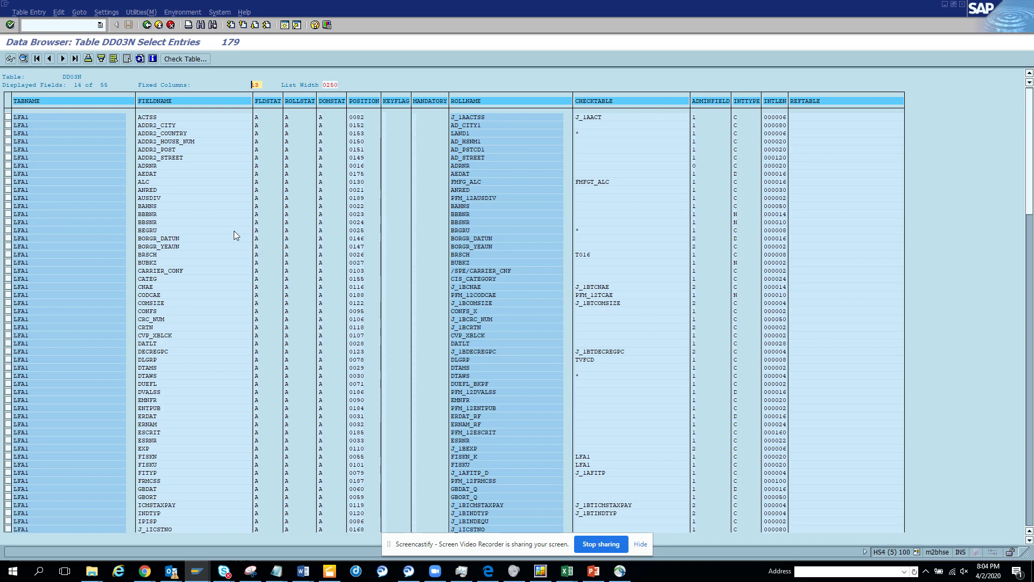
{"action": "scroll", "coordinate": [234, 230], "scroll_direction": "down", "scroll_amount": 10}
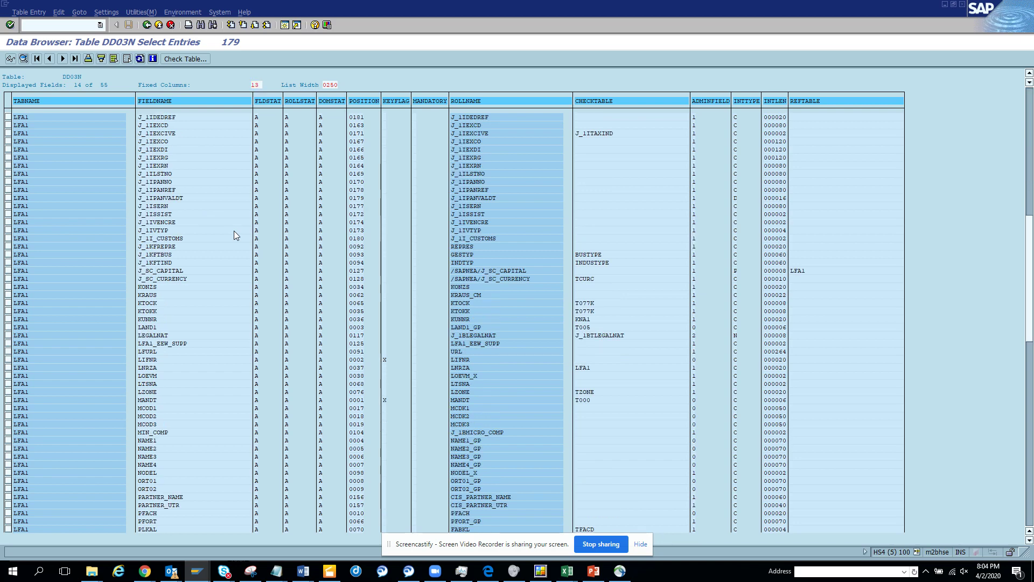
{"action": "scroll", "coordinate": [234, 231], "scroll_direction": "down", "scroll_amount": 10}
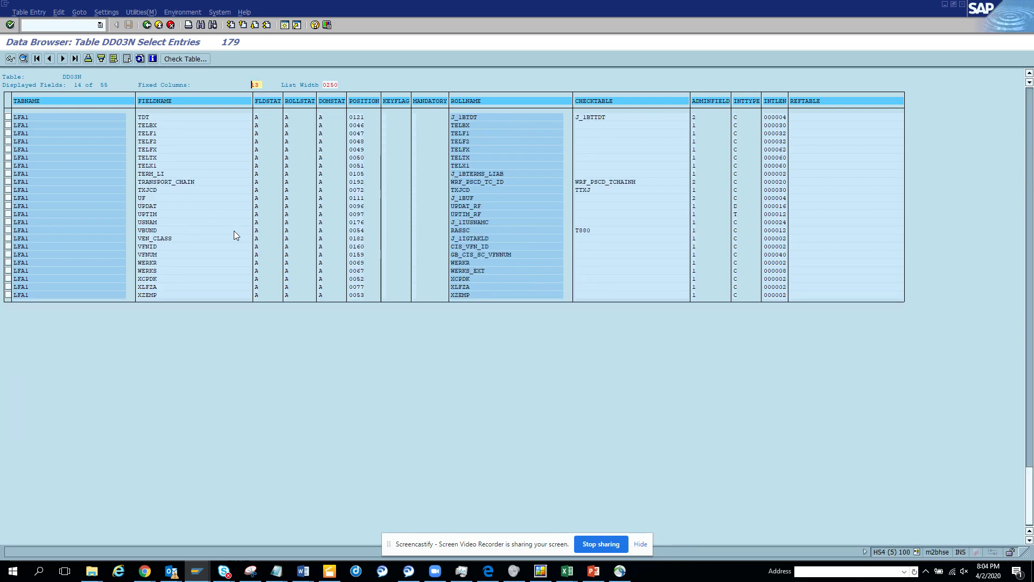
{"action": "scroll", "coordinate": [234, 231], "scroll_direction": "up", "scroll_amount": 20}
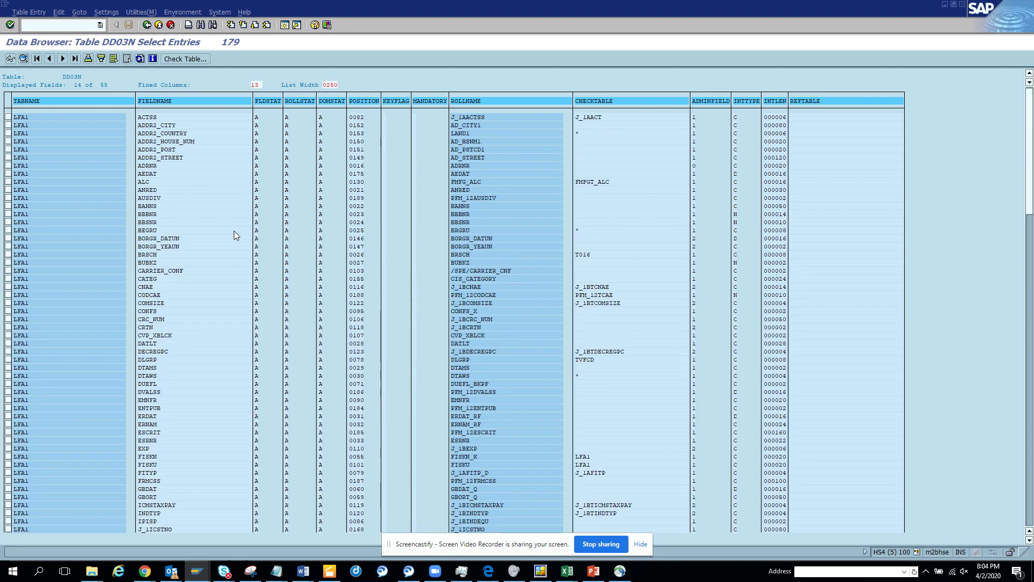
Back out of V_KRED_AG to the LFA1 table display, then return to the DD03N entries session.
{"action": "key", "text": "F3"}
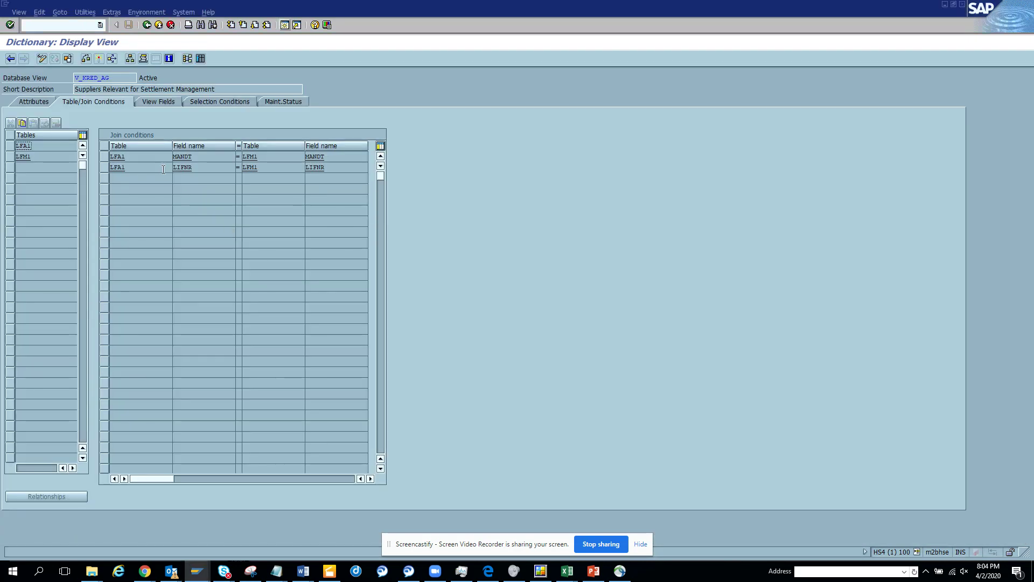
{"action": "left_click", "coordinate": [131, 59]}
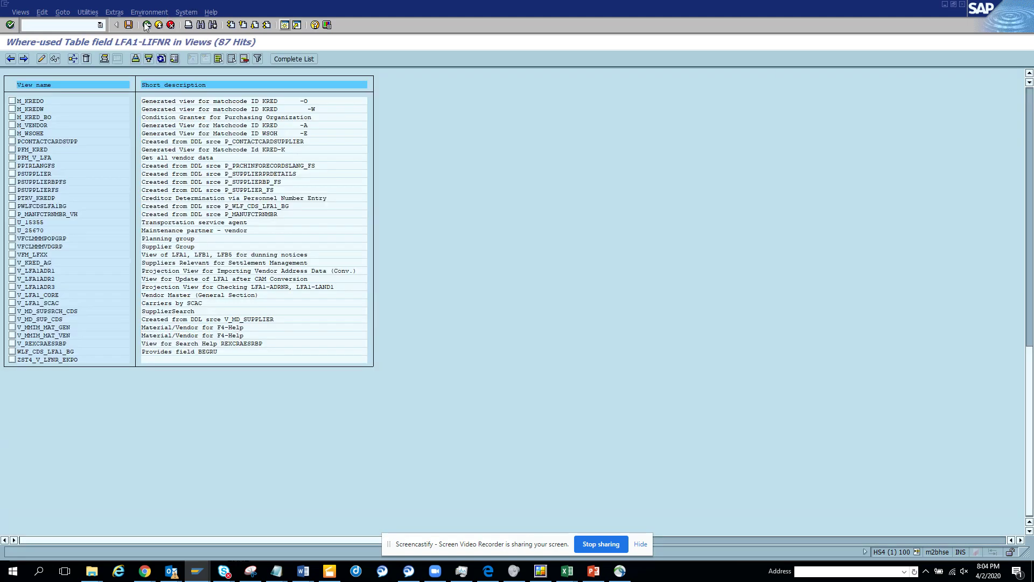
{"action": "left_click", "coordinate": [146, 25]}
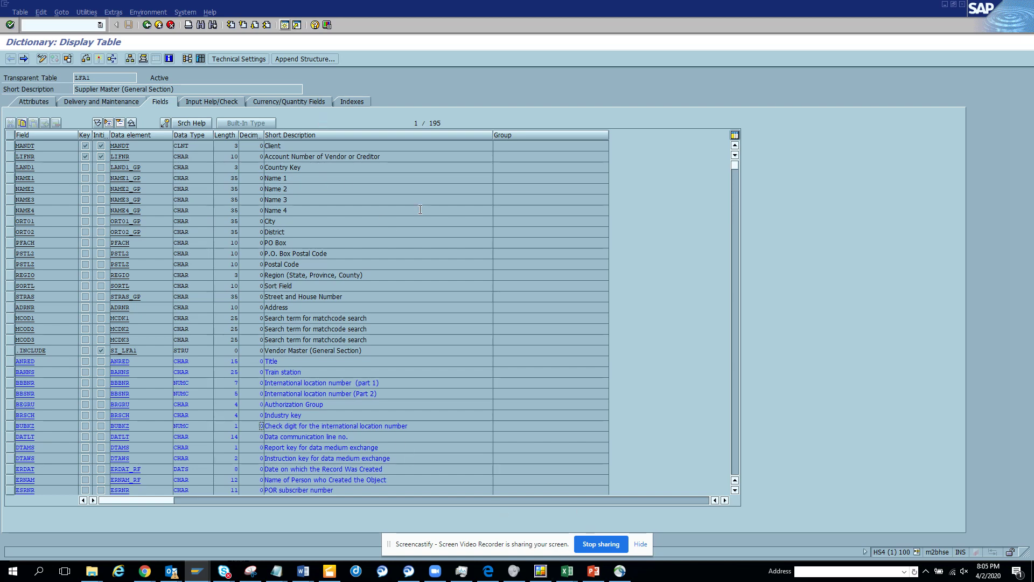
{"action": "key", "text": "alt+Tab"}
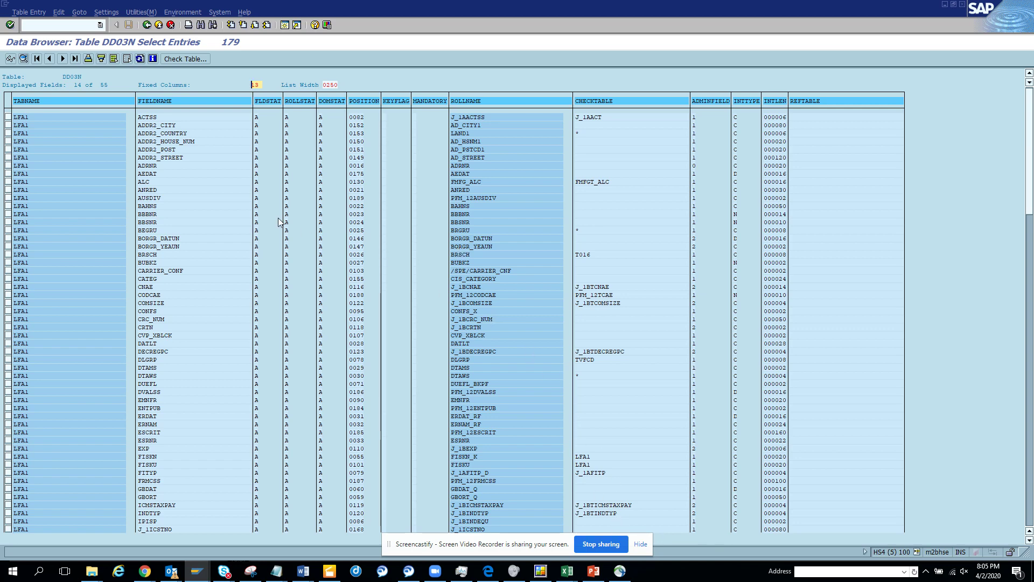
Search tables matching DD03* and open the DD03VV selection screen.
{"action": "left_click", "coordinate": [147, 26]}
{"action": "left_click", "coordinate": [147, 25]}
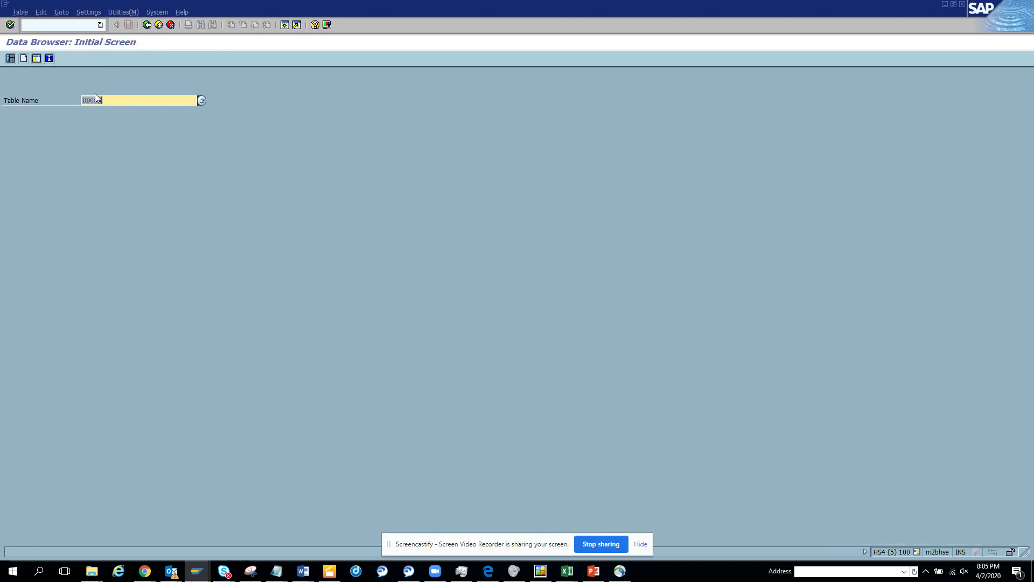
{"action": "left_click", "coordinate": [100, 97]}
{"action": "type", "text": "*"}
{"action": "key", "text": "F4"}
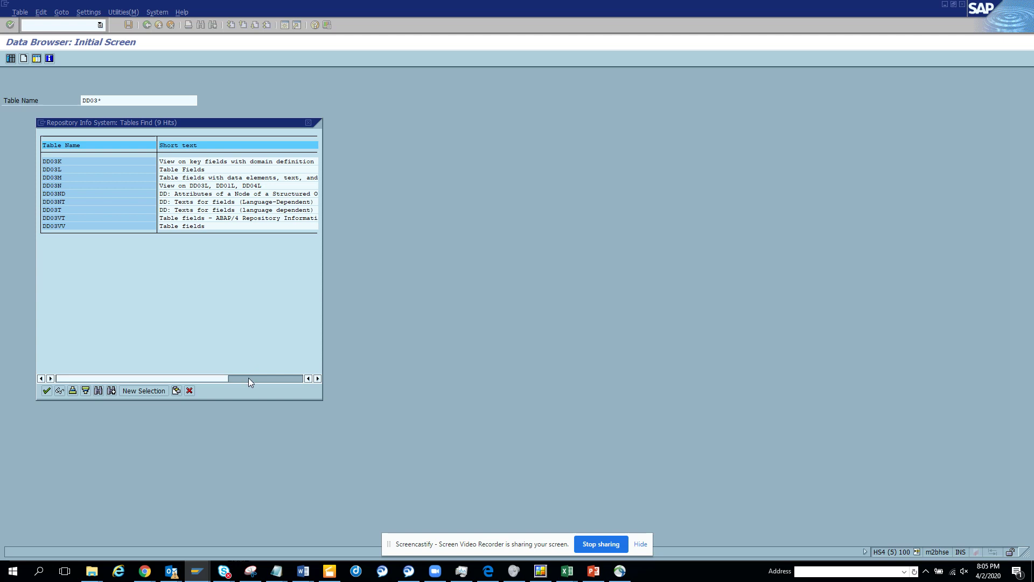
{"action": "double_click", "coordinate": [84, 224]}
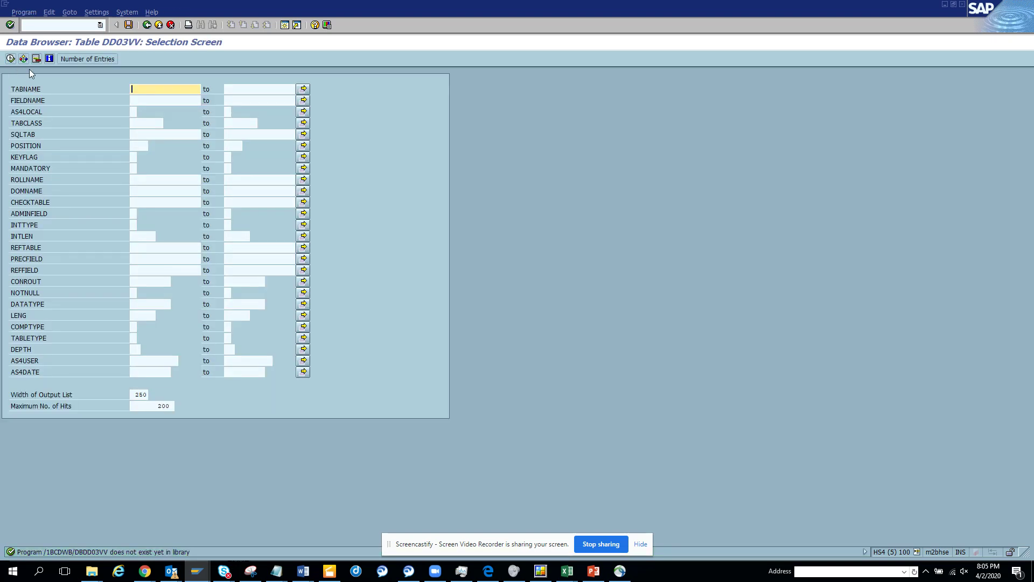
Query DD03VV for TABNAME lfa1, returning 195 field entries.
{"action": "type", "text": "lfa1"}
{"action": "key", "text": "super+p"}
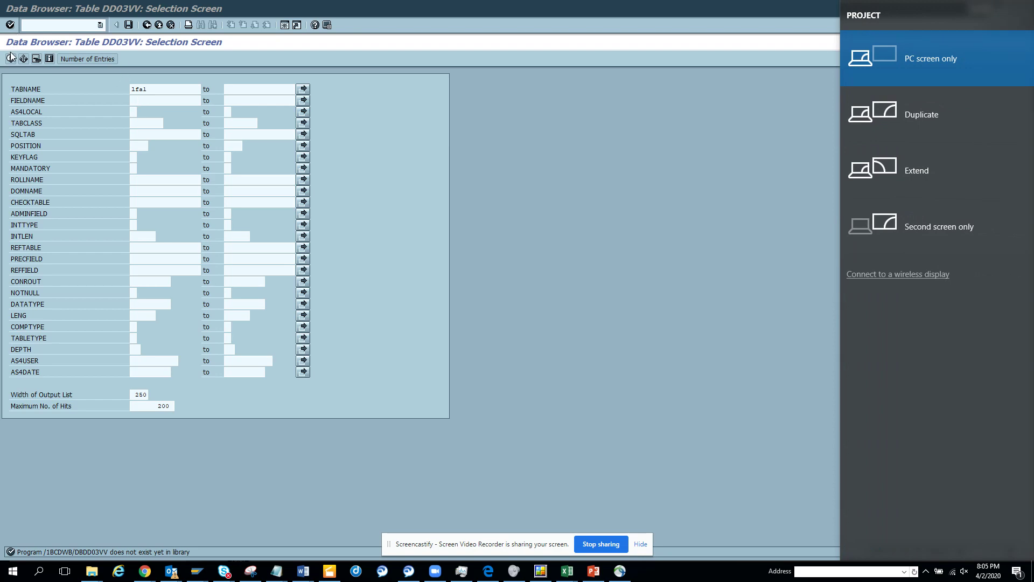
{"action": "key", "text": "Escape"}
{"action": "left_click", "coordinate": [11, 58]}
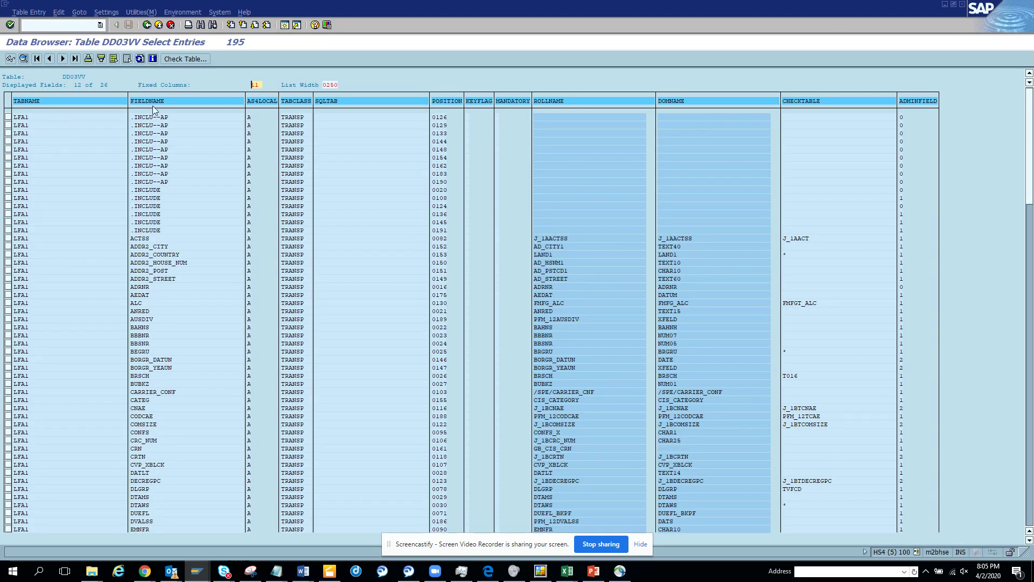
Return to the DD03VV selection screen, clear TABNAME and move to FIELDNAME.
{"action": "left_click", "coordinate": [146, 25]}
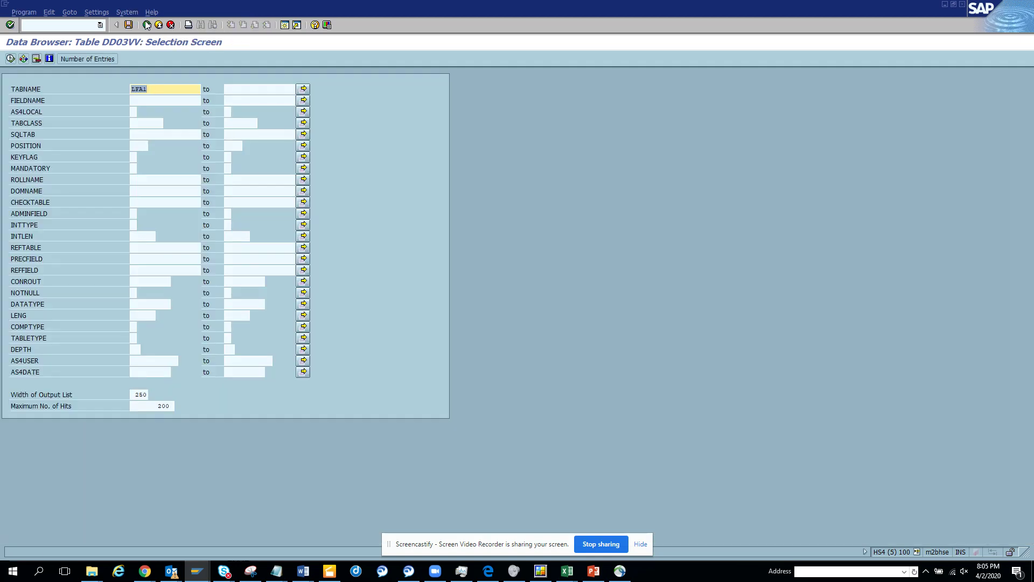
{"action": "key", "text": "alt+Tab"}
{"action": "key", "text": "alt+Tab"}
{"action": "type", "text": "\\"}
{"action": "key", "text": "BackSpace"}
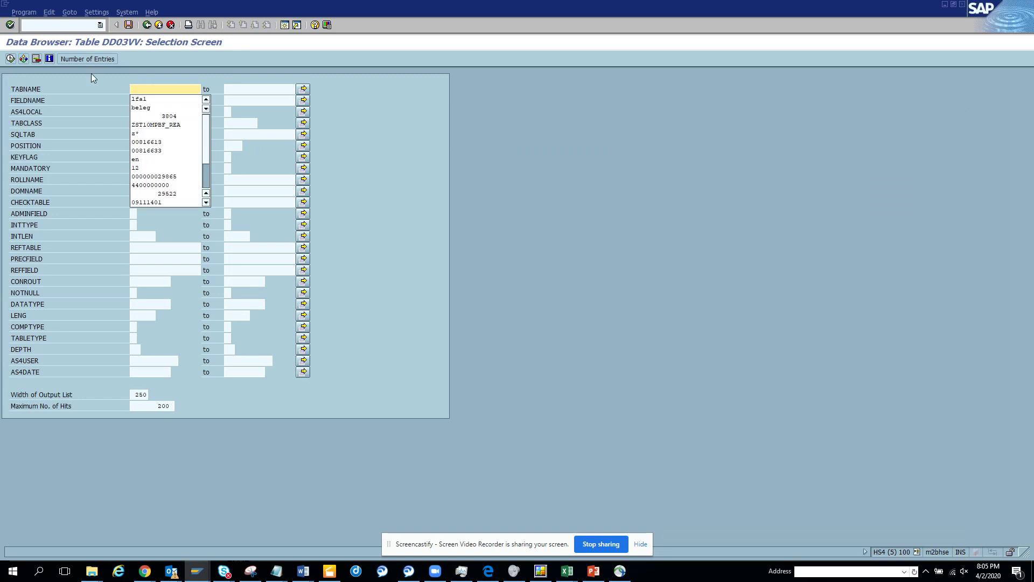
{"action": "left_click", "coordinate": [73, 89]}
{"action": "left_click", "coordinate": [146, 101]}
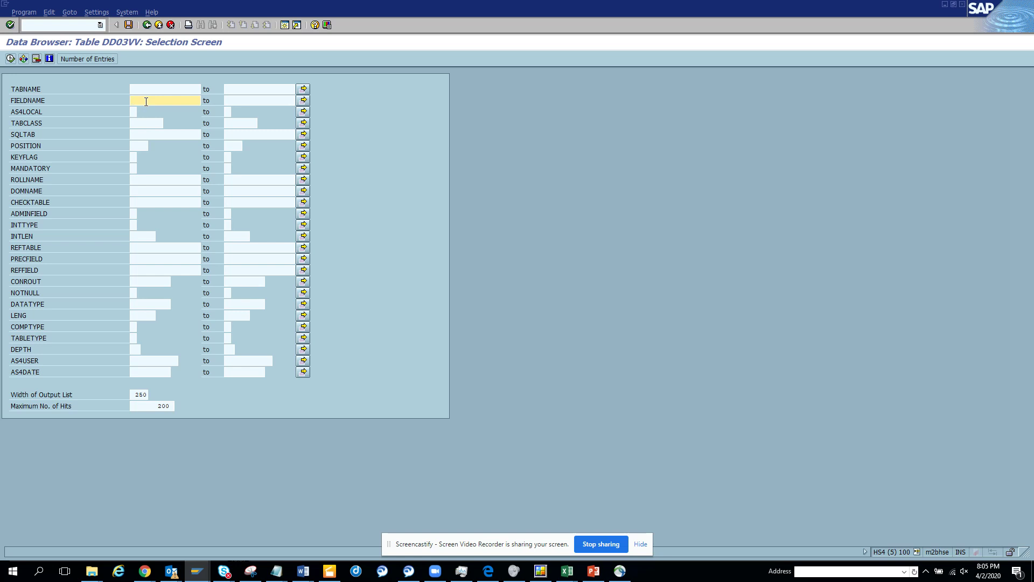
Run DD03VV for FIELDNAME LIFNR, then rerun with TABNAME V*; both stop at 200 hits.
{"action": "type", "text": "lifr"}
{"action": "left_click", "coordinate": [144, 123]}
{"action": "left_click", "coordinate": [11, 59]}
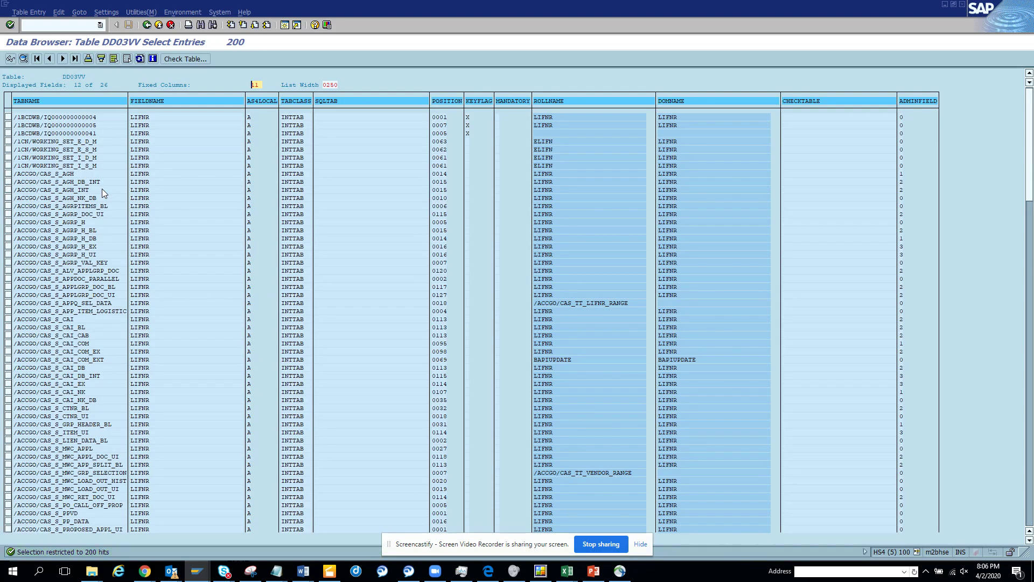
{"action": "left_click", "coordinate": [150, 25]}
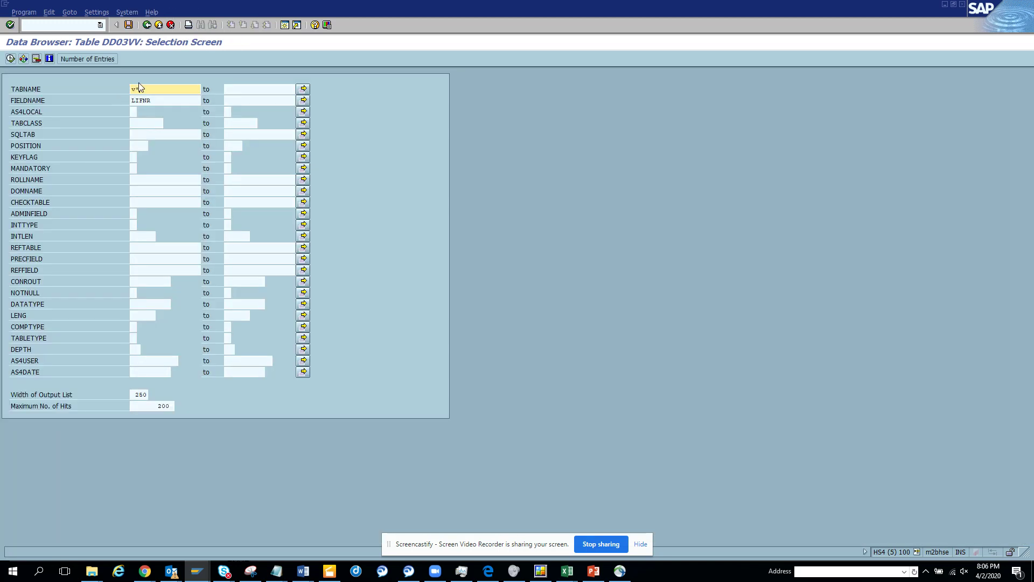
{"action": "left_click", "coordinate": [10, 58]}
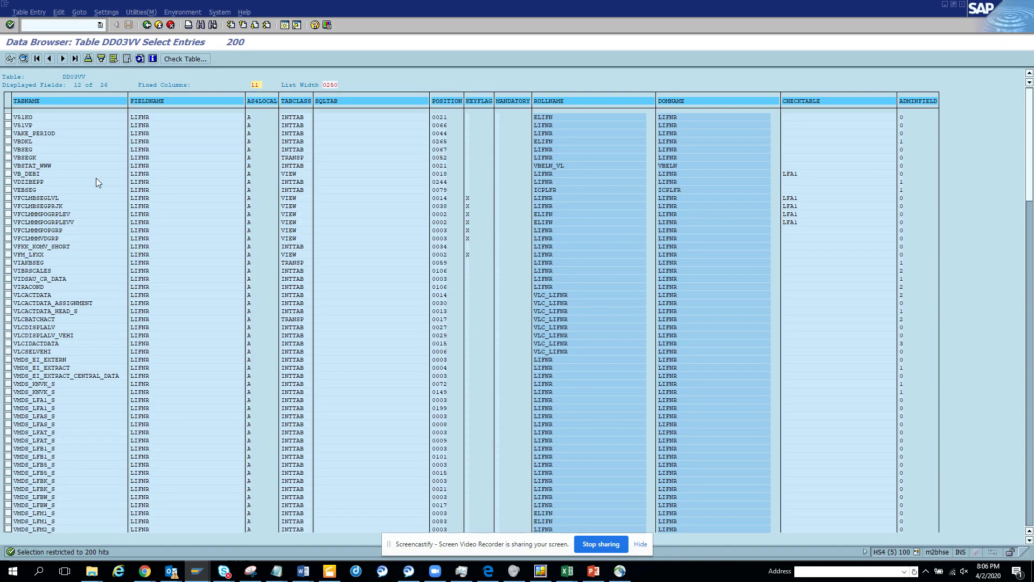
{"action": "left_click", "coordinate": [147, 25]}
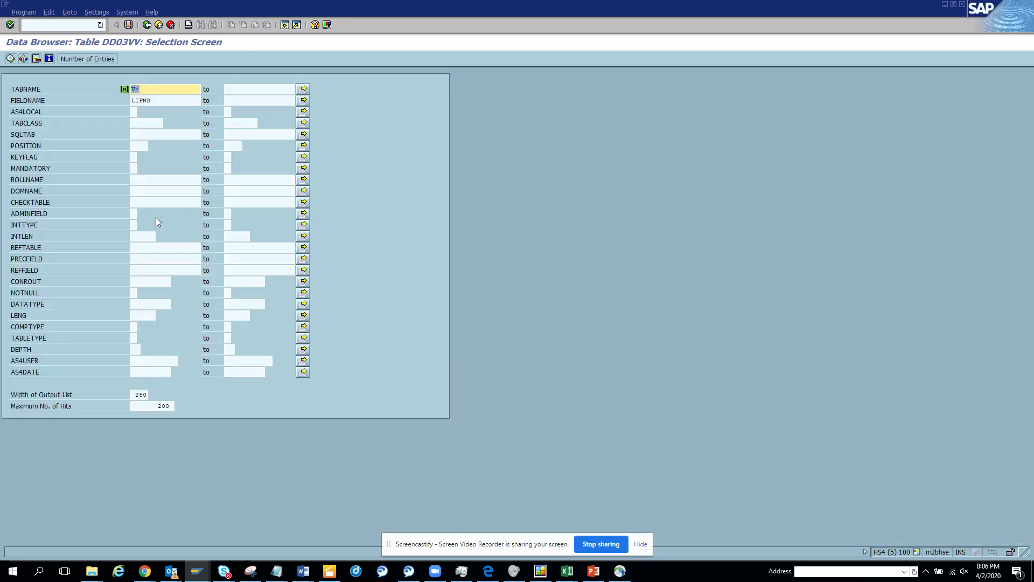
Clear the Maximum No. of Hits limit and rerun the DD03VV query, returning 590 entries.
{"action": "double_click", "coordinate": [148, 406]}
{"action": "key", "text": "Delete"}
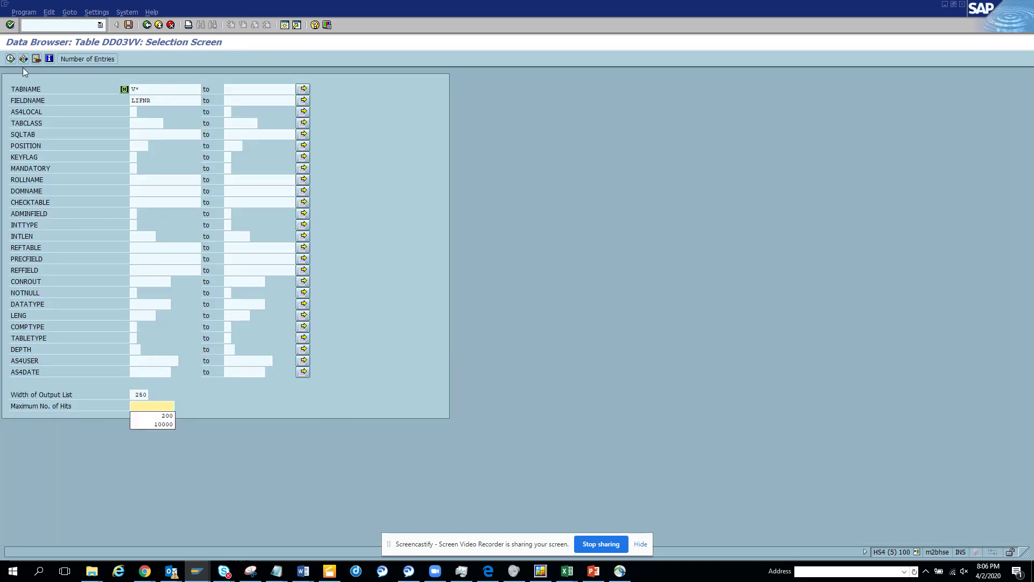
{"action": "left_click", "coordinate": [10, 58]}
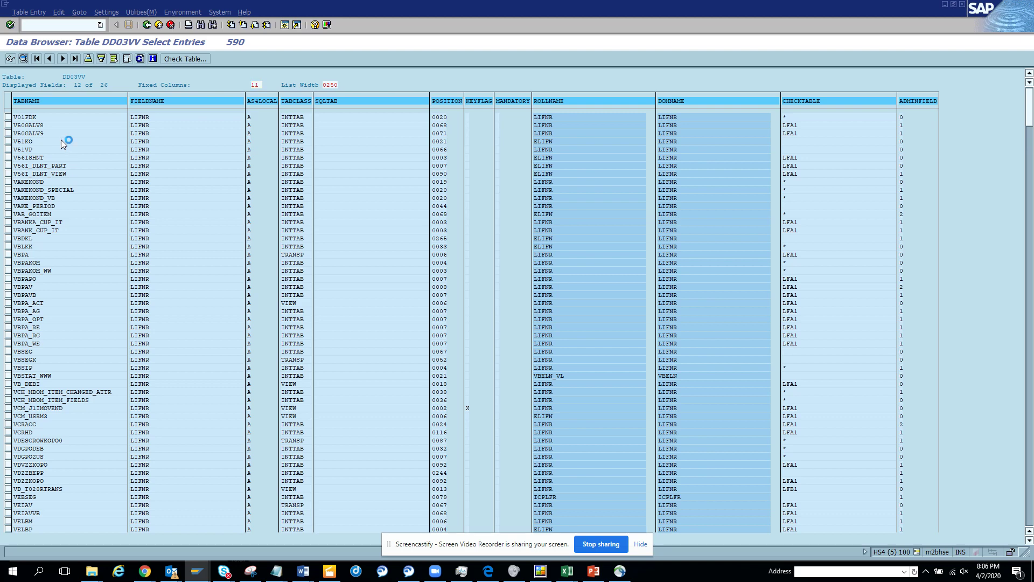
Browse the 590-entry hit list to reach the first V_ views.
{"action": "key", "text": "Page_Down"}
{"action": "key", "text": "Page_Down"}
{"action": "key", "text": "Page_Down"}
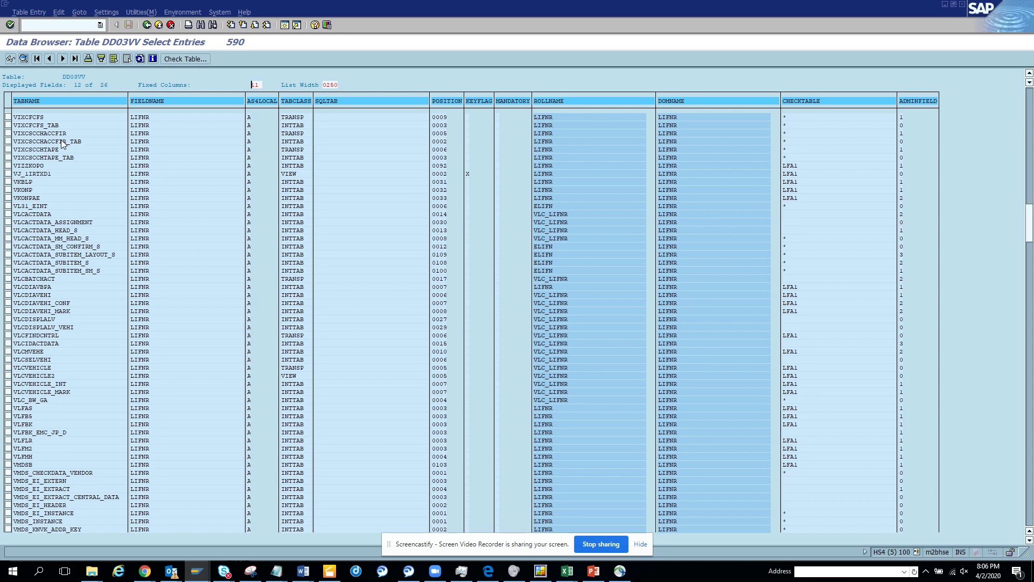
{"action": "key", "text": "Page_Down"}
{"action": "key", "text": "Page_Down"}
{"action": "key", "text": "Page_Down"}
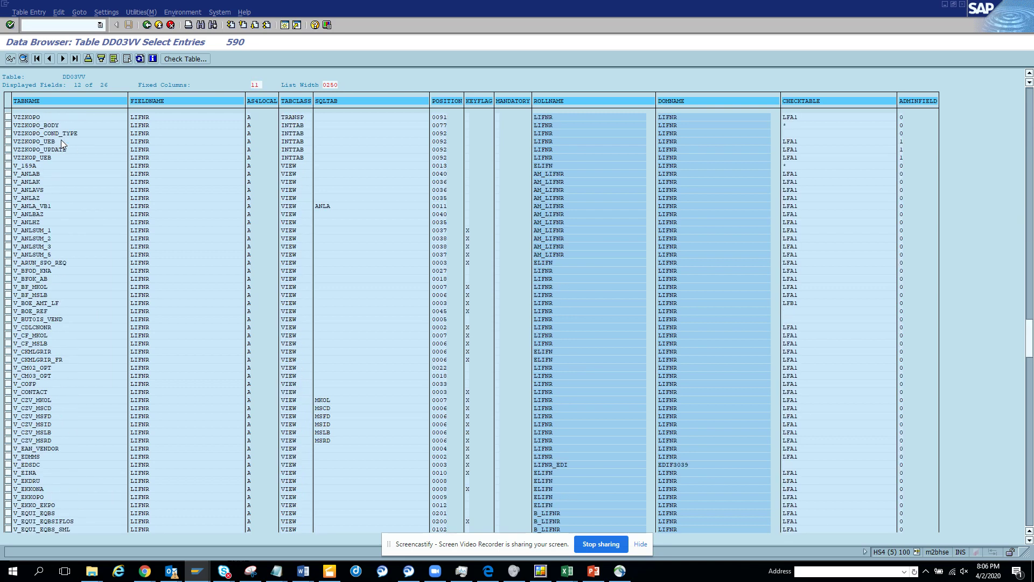
{"action": "key", "text": "Page_Down"}
{"action": "key", "text": "Page_Down"}
{"action": "key", "text": "Page_Up"}
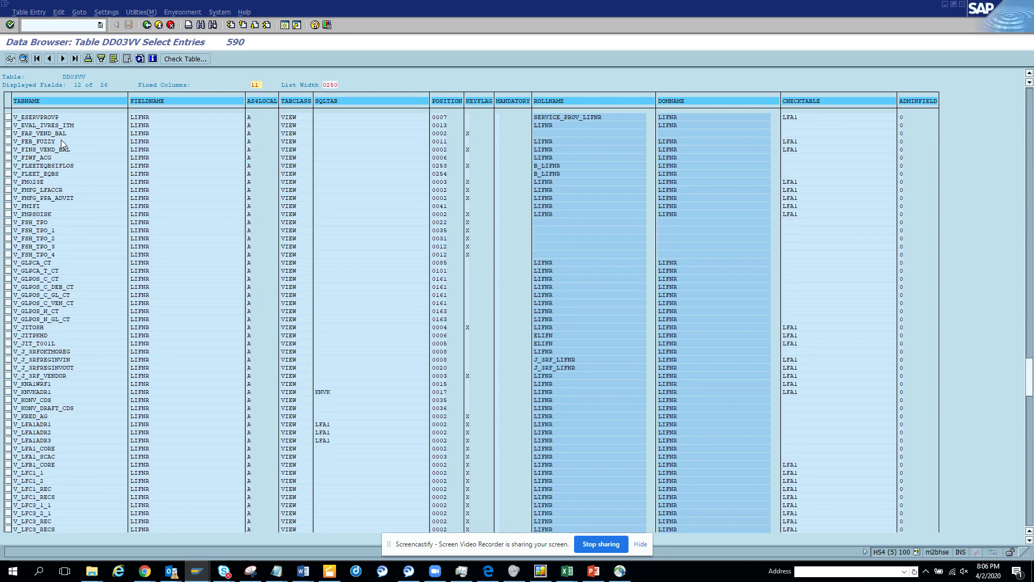
{"action": "key", "text": "Page_Up"}
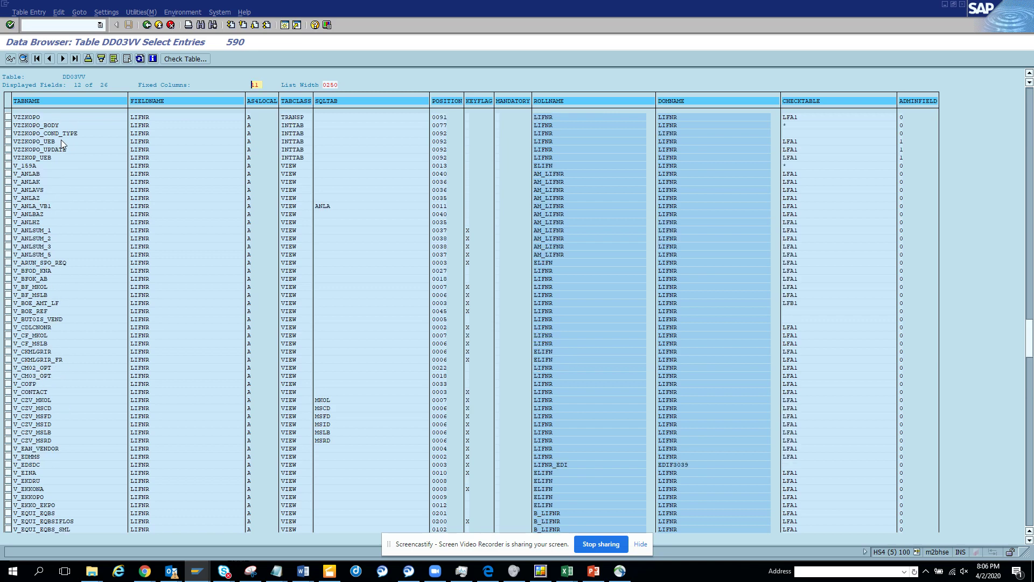